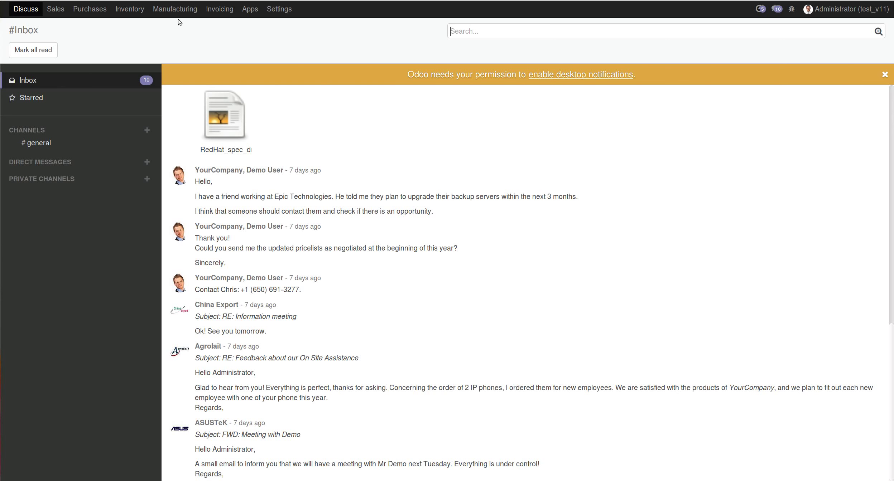
Open the Manufacturing app on its Work Centers dashboard.
left_click(175, 9)
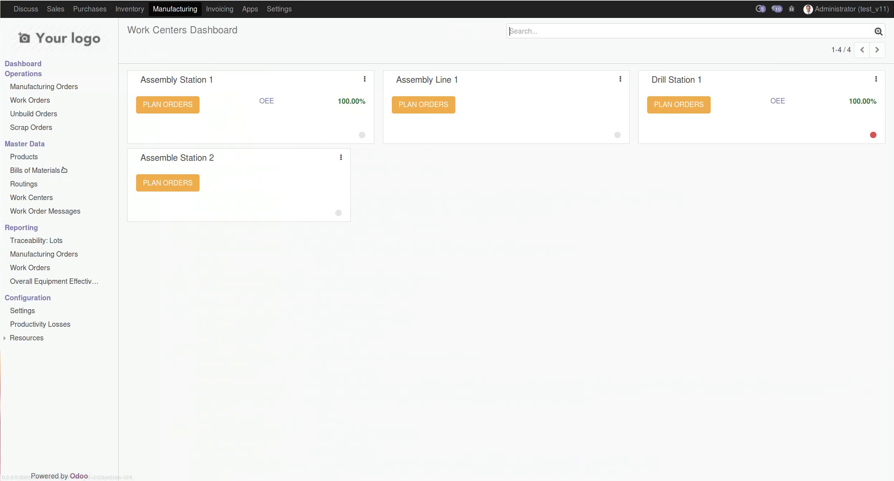
Start a new bill of materials for My Final Product.
left_click(64, 170)
left_click(140, 55)
type("my")
left_click(422, 140)
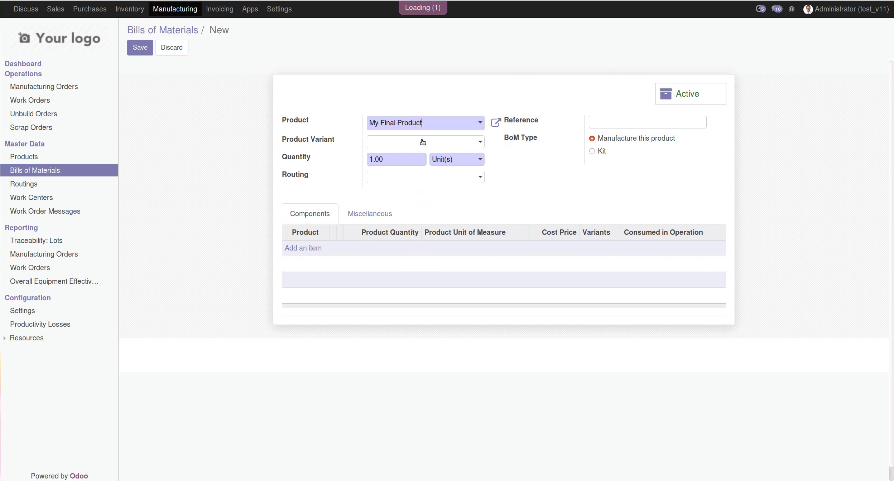
Add My Raw Material 1 and My Raw Material 2 as components.
left_click(308, 248)
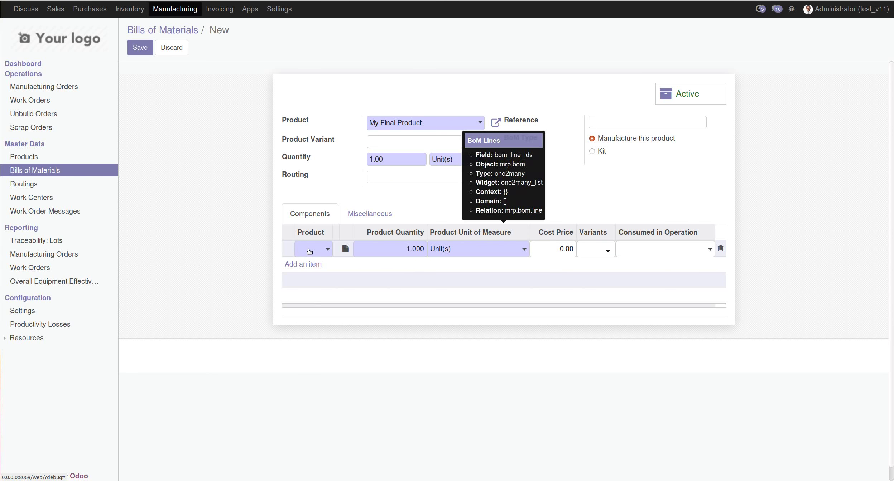
type("my")
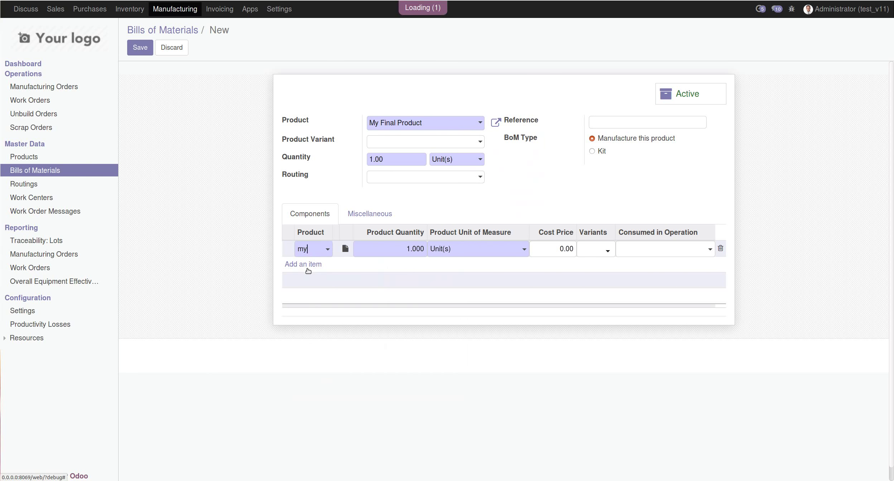
left_click(307, 265)
type("my")
left_click(365, 310)
Add My Raw Material 3 and check its 500.00 cost in the product details.
left_click(303, 281)
left_click(336, 284)
type("y")
left_click(344, 340)
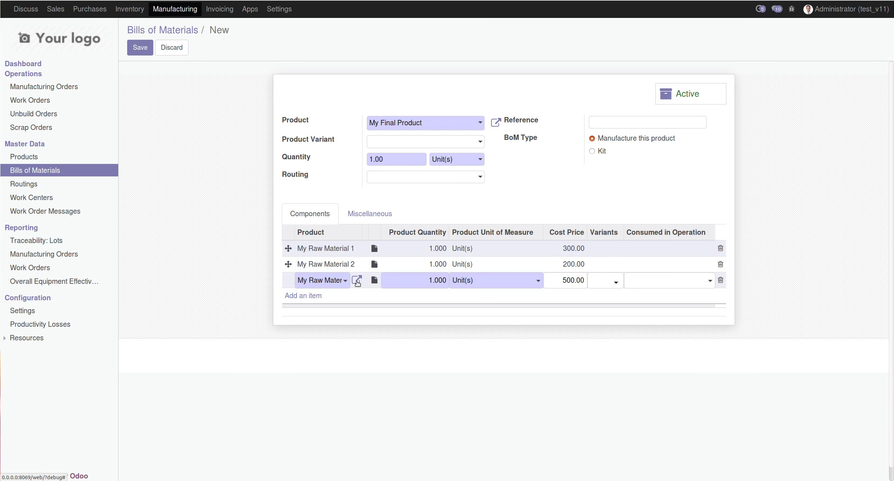
left_click(358, 280)
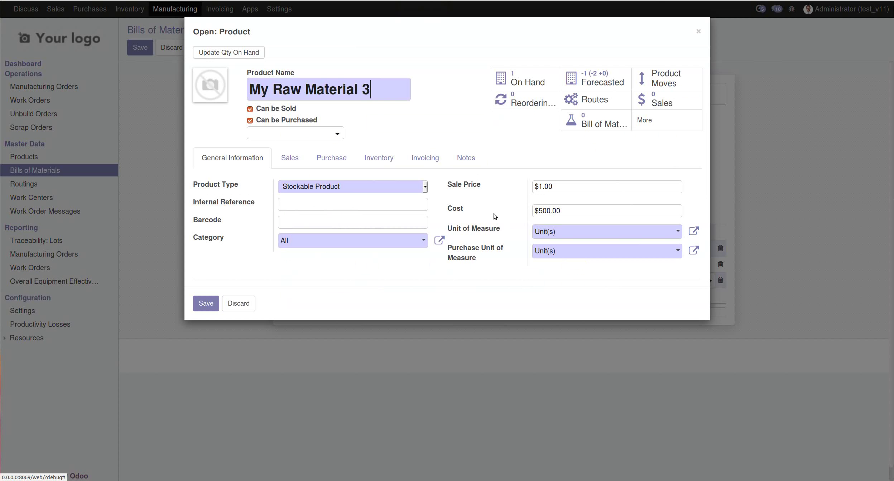
double_click(548, 212)
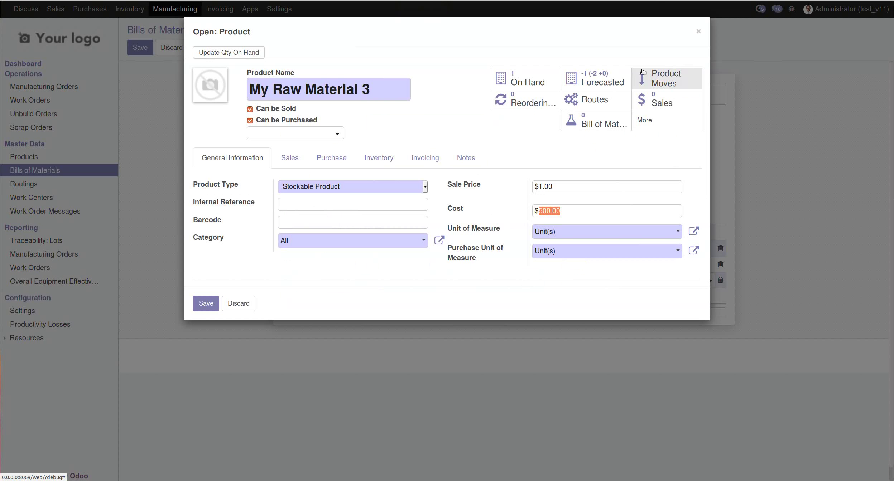
Save the three-material BoM and confirm My Final Product's cost of 900.00.
left_click(699, 34)
left_click(140, 49)
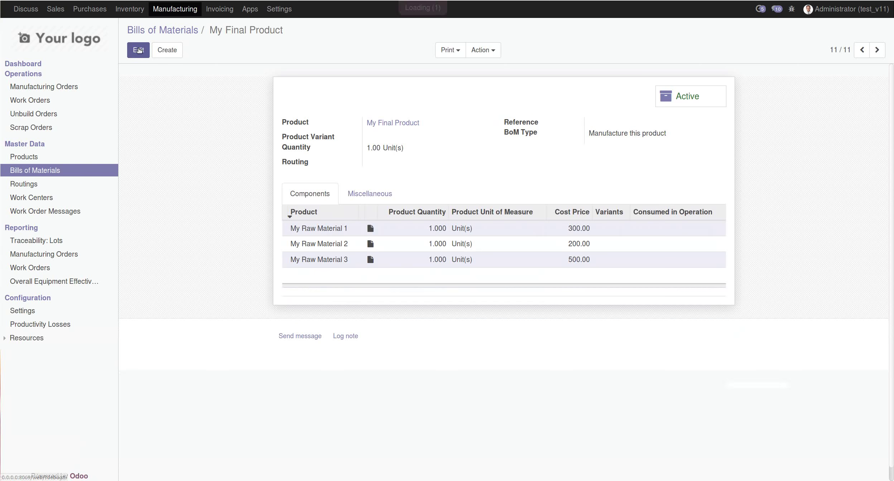
left_click(390, 123)
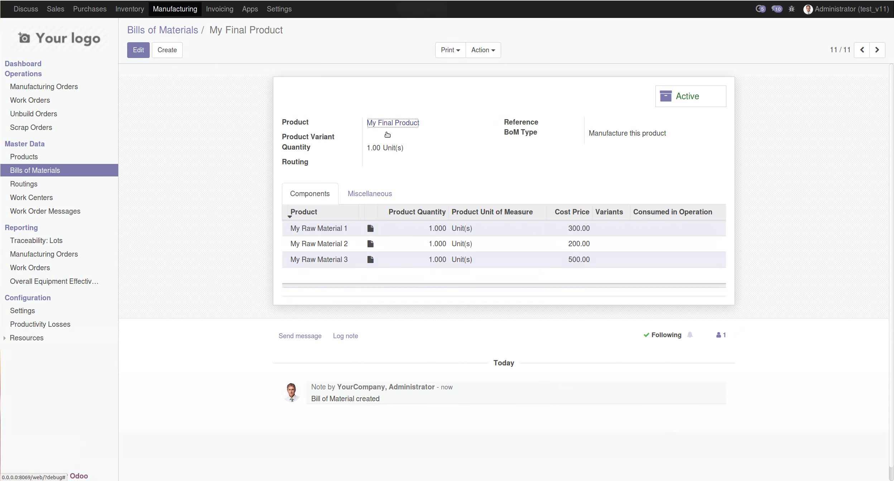
left_click_drag(597, 218, 629, 220)
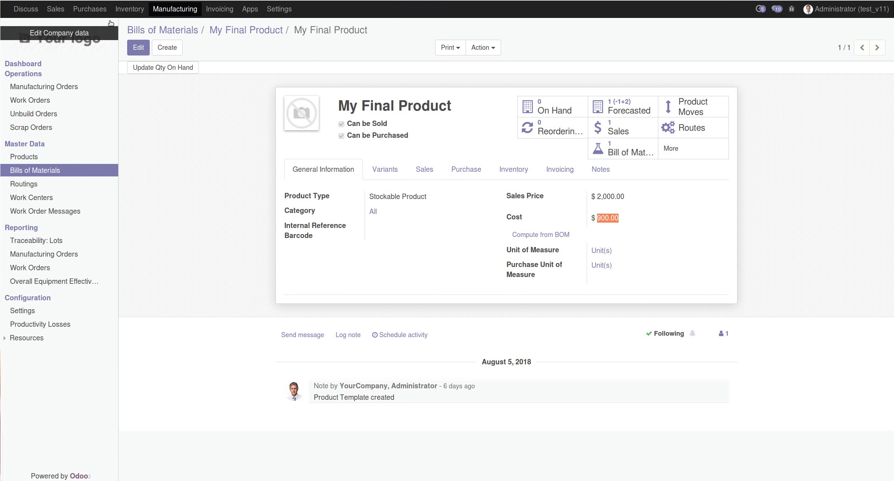
left_click(56, 9)
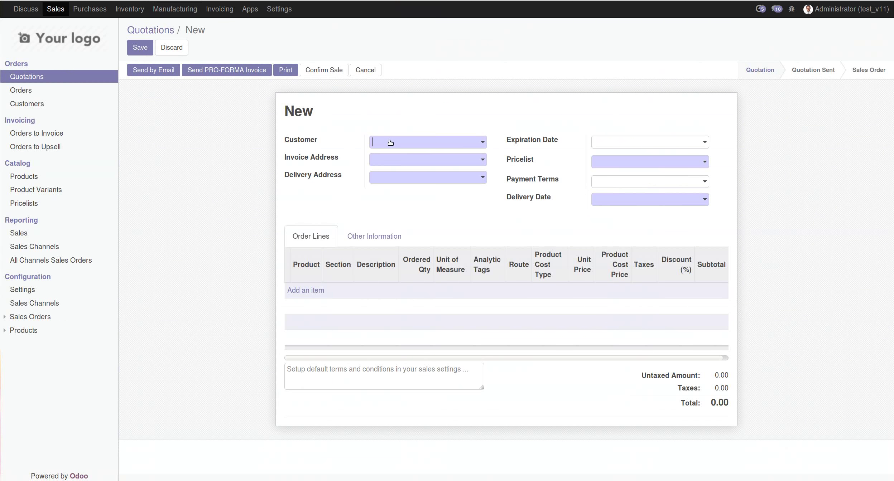
Start an Agrolait quotation with a My Final Product line showing a 1,000.00 BoM cost price.
left_click(391, 143)
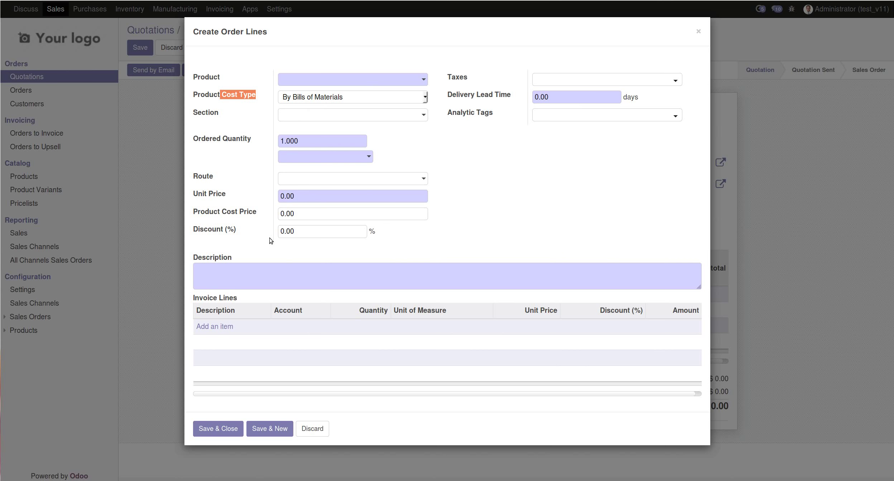
left_click_drag(256, 213, 228, 213)
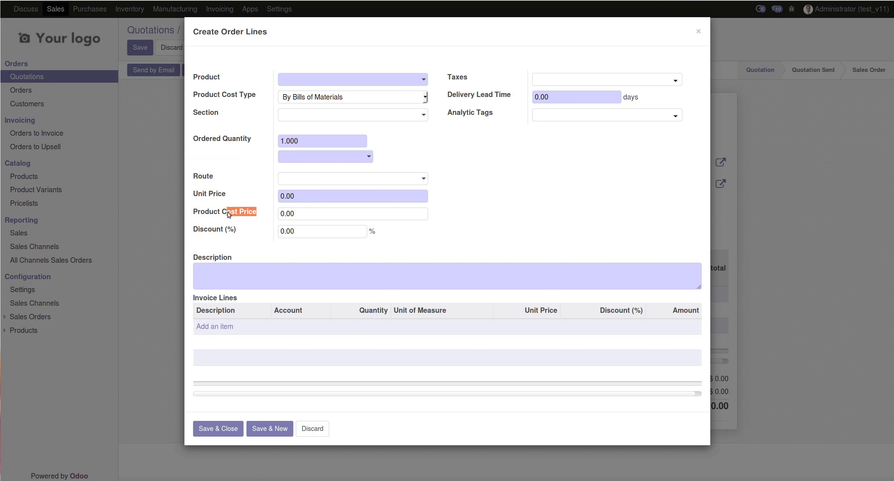
left_click(300, 83)
type(",m")
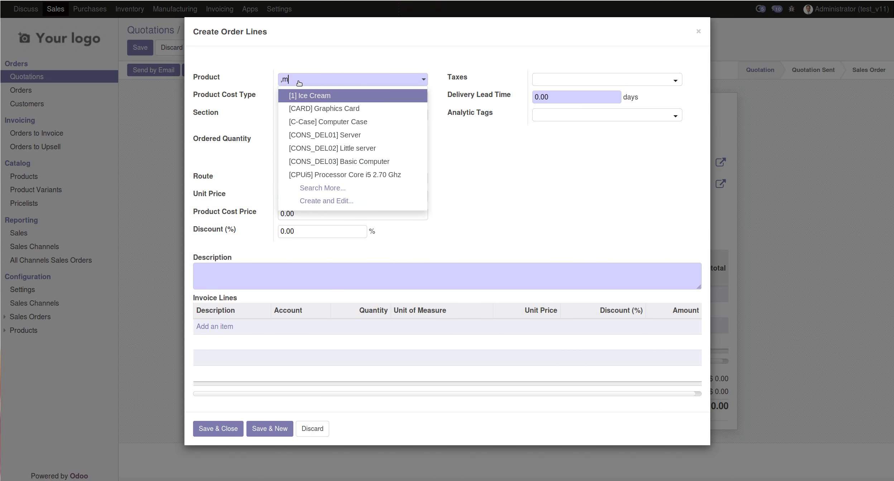
key("BackSpace")
key("BackSpace")
type("my")
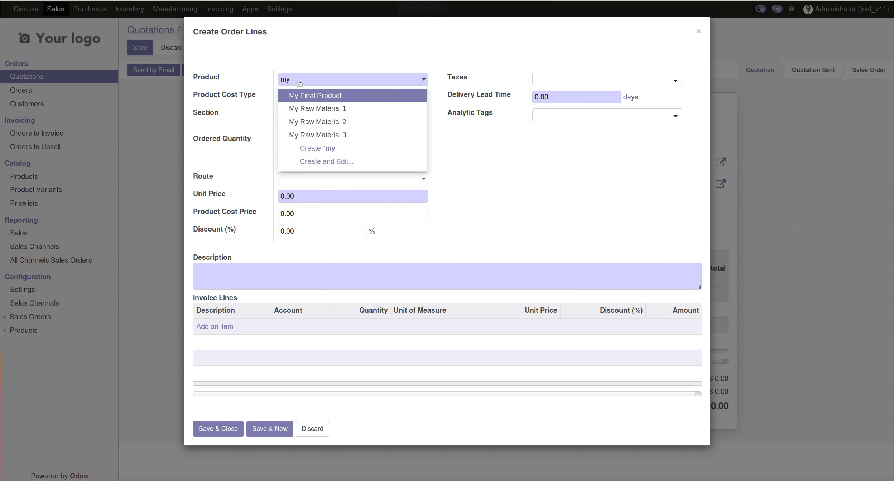
left_click(299, 96)
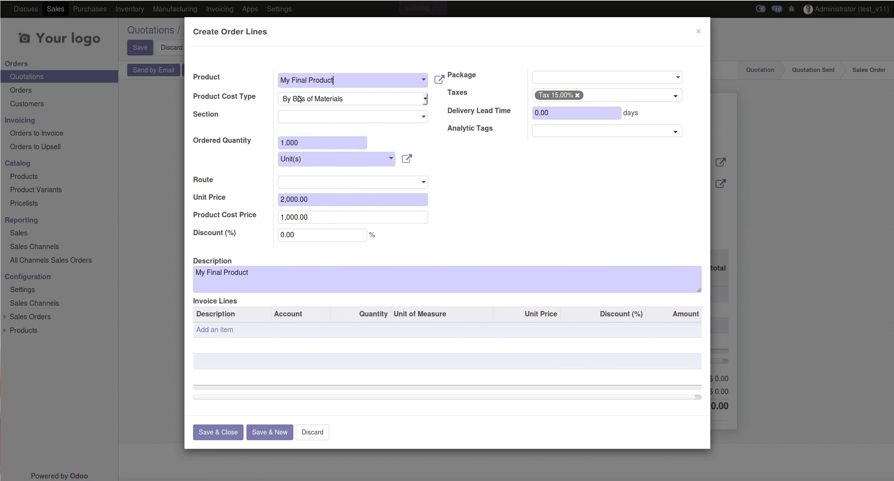
double_click(317, 221)
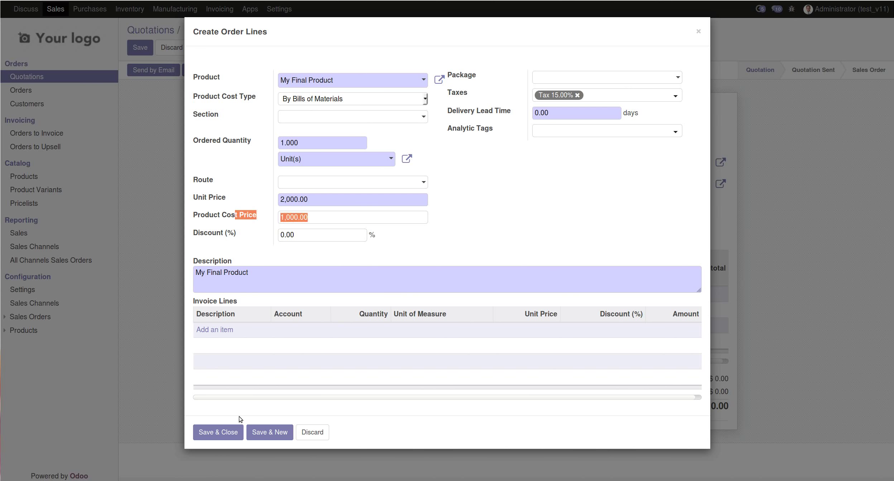
Toggle Product Cost Type to standard price (900.00) and back to Bills of Materials (1,000.00).
left_click(322, 99)
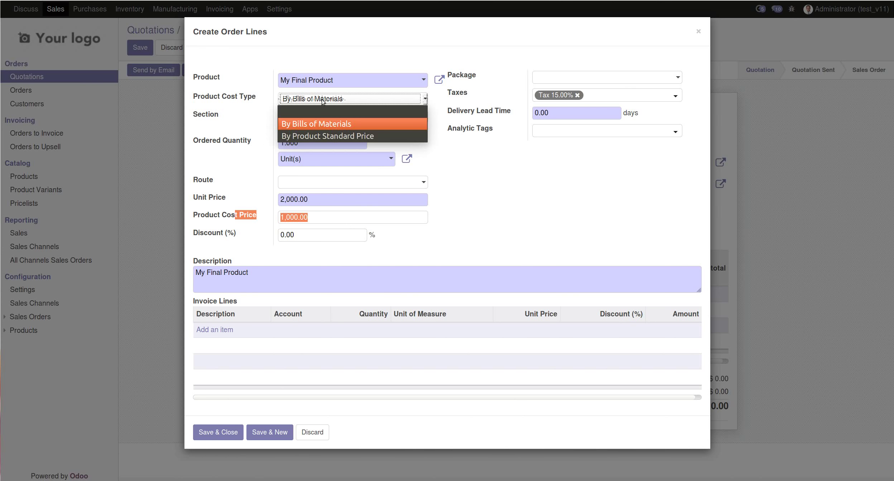
left_click(324, 136)
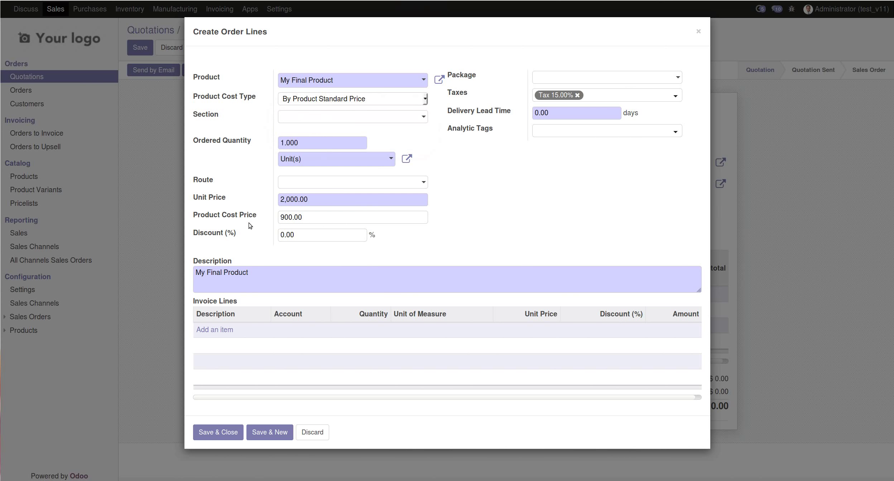
double_click(297, 217)
left_click(337, 102)
left_click(334, 123)
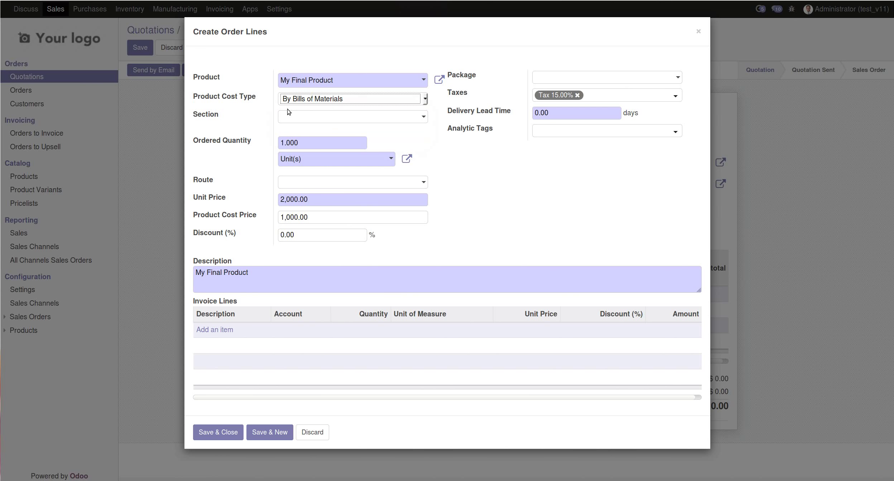
double_click(296, 217)
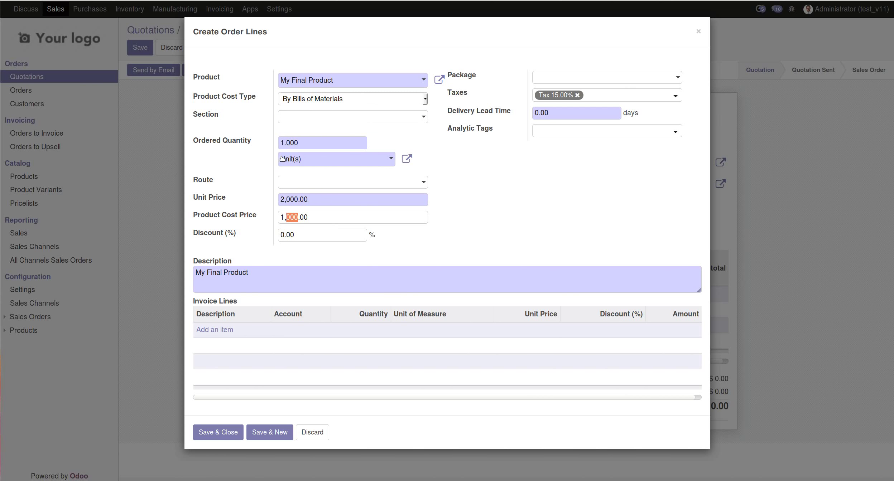
Discard the line and quotation, returning to the Manufacturing Bills of Materials list.
left_click(234, 156)
key("Escape")
left_click(181, 11)
left_click(291, 87)
left_click(35, 171)
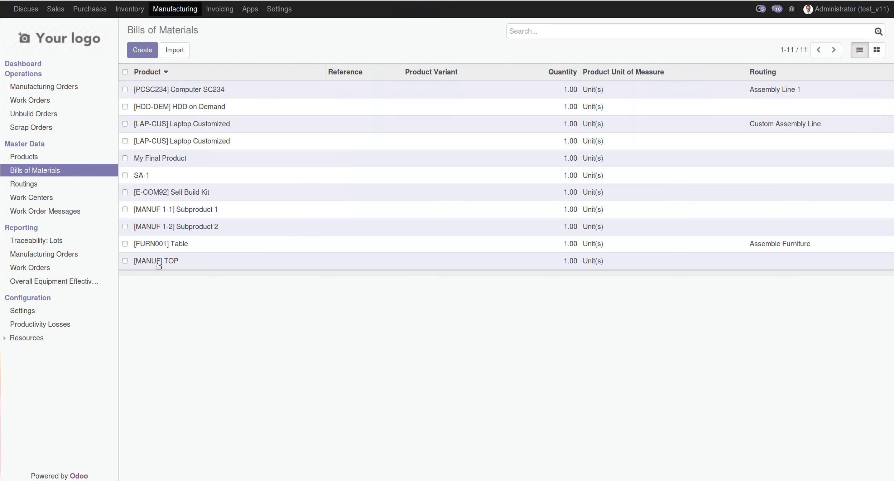
Inspect the [MANUF] TOP BoM's product name and two subproduct rows, then return to the list.
left_click(158, 264)
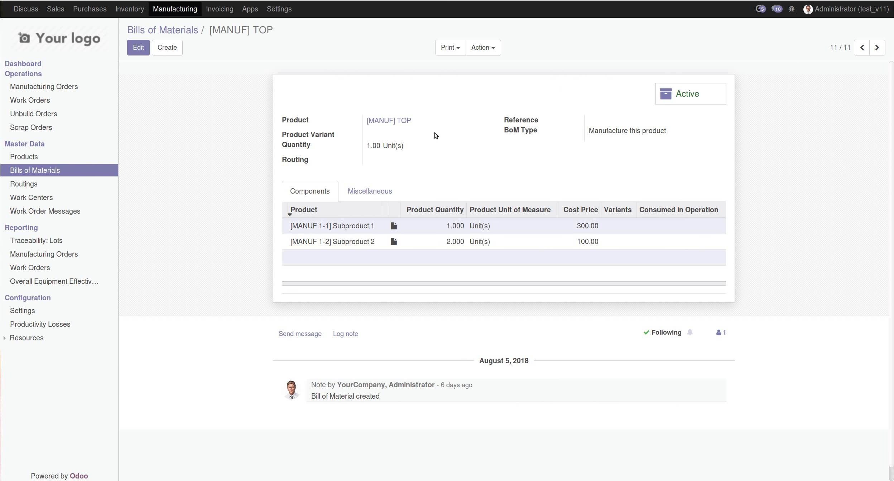
left_click_drag(413, 120, 345, 119)
left_click_drag(278, 224, 298, 250)
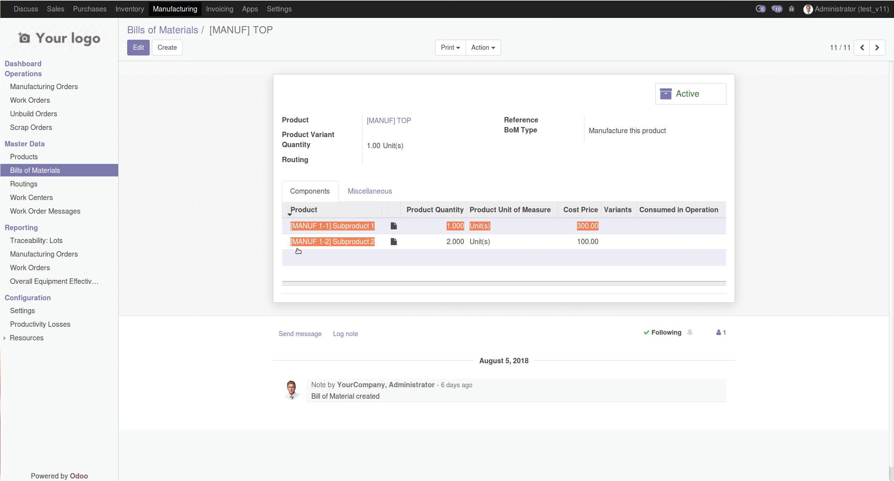
left_click(578, 190)
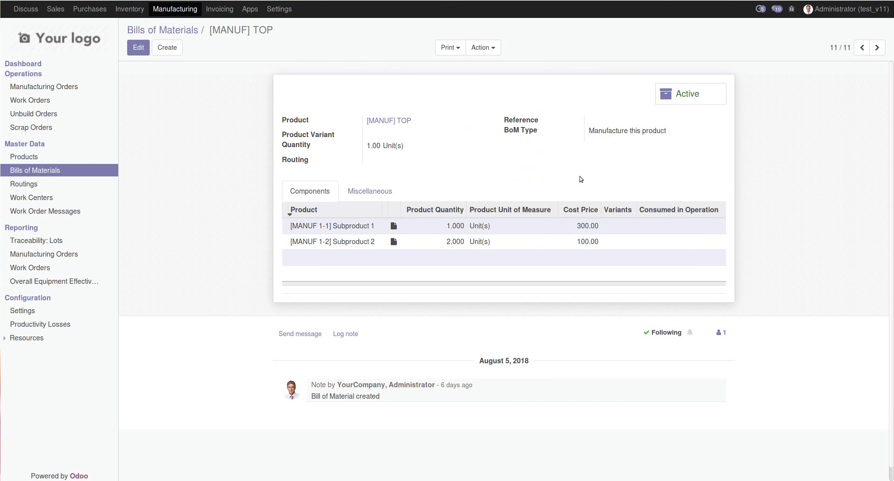
left_click(188, 32)
Add [MANUF] TOP as a 600.00 component to My Final Product's BoM and save.
left_click(173, 162)
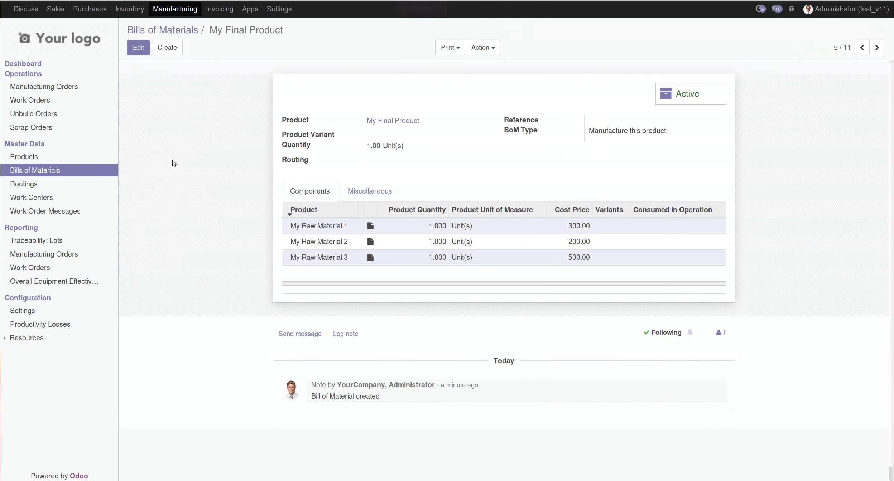
left_click(138, 48)
left_click(319, 297)
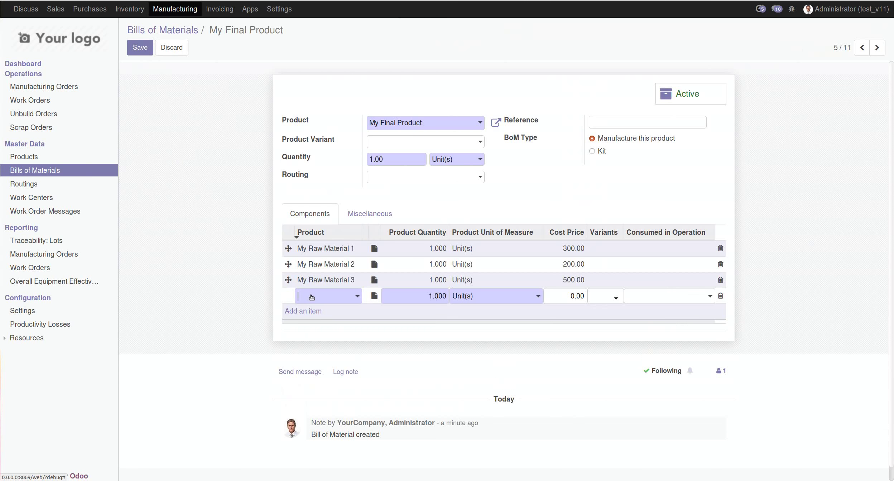
type("op")
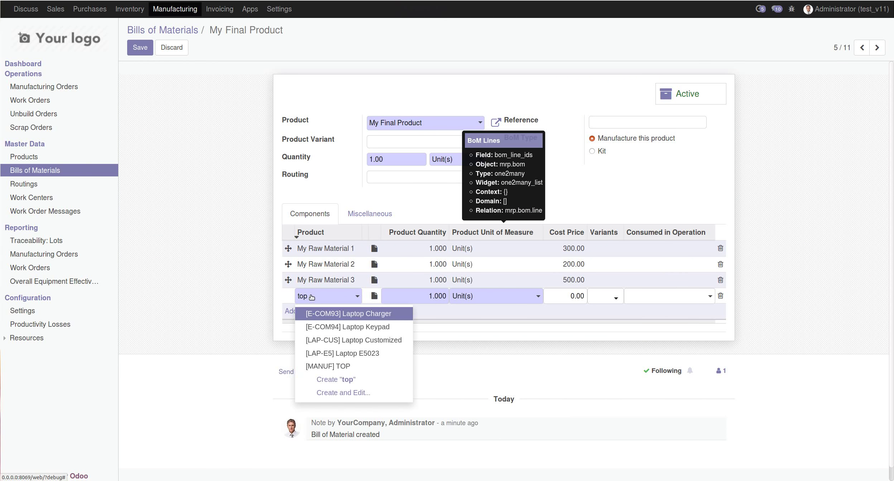
left_click(323, 366)
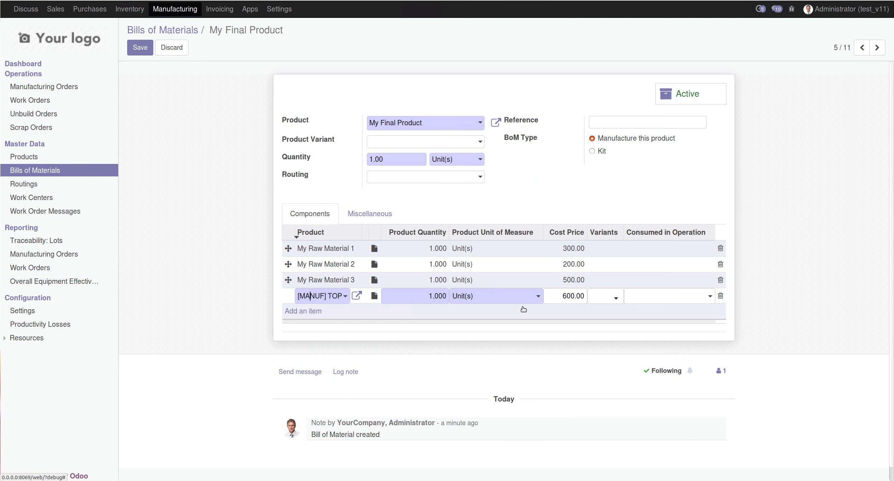
left_click(139, 53)
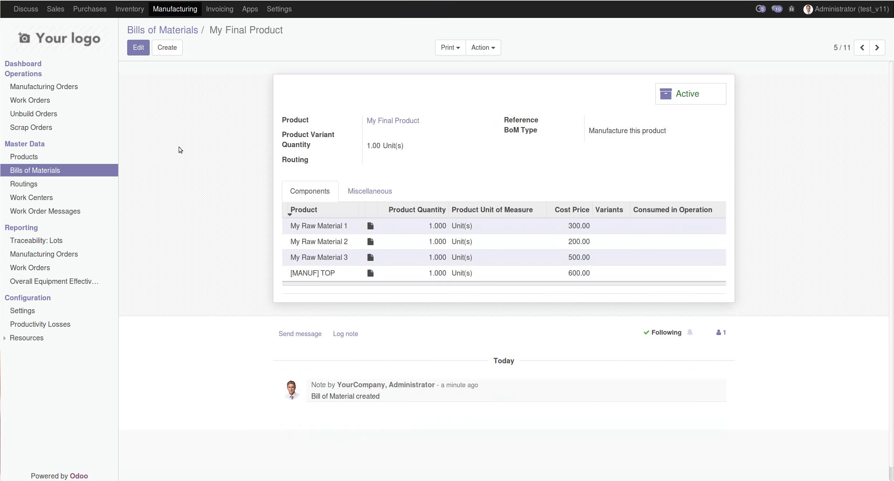
left_click_drag(565, 277, 592, 278)
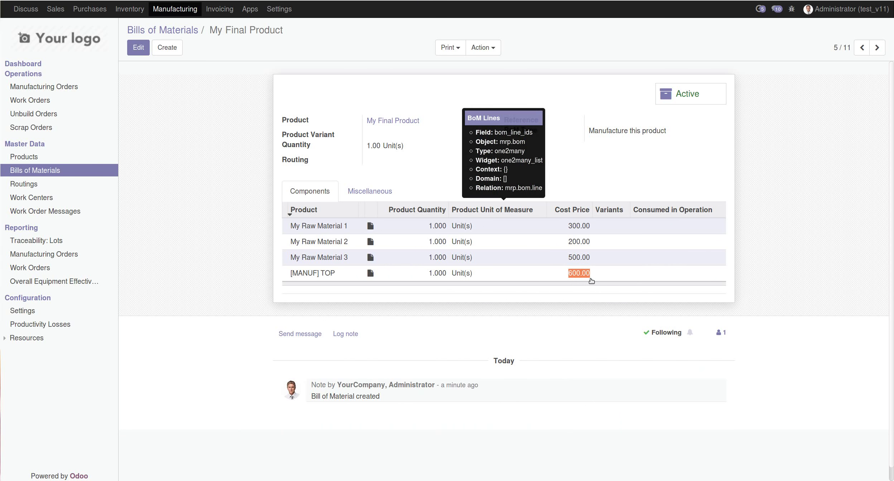
Review the [MANUF] TOP bill of materials before heading to Sales.
left_click(186, 30)
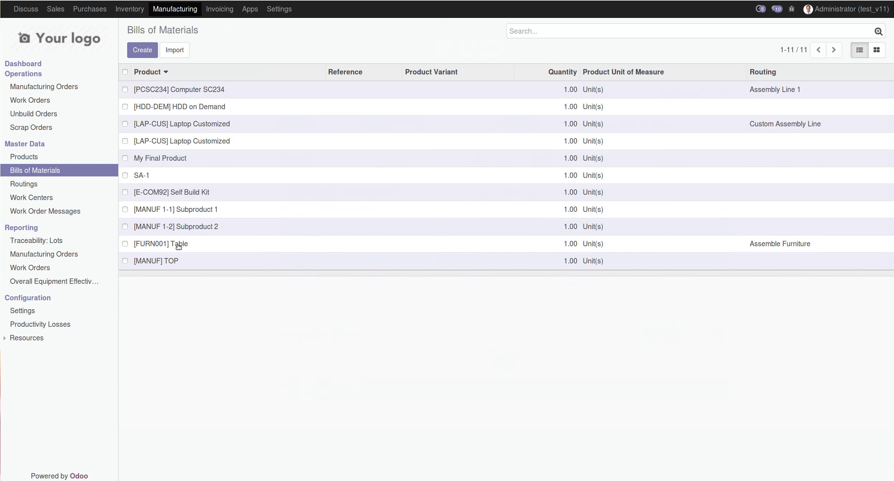
left_click(172, 260)
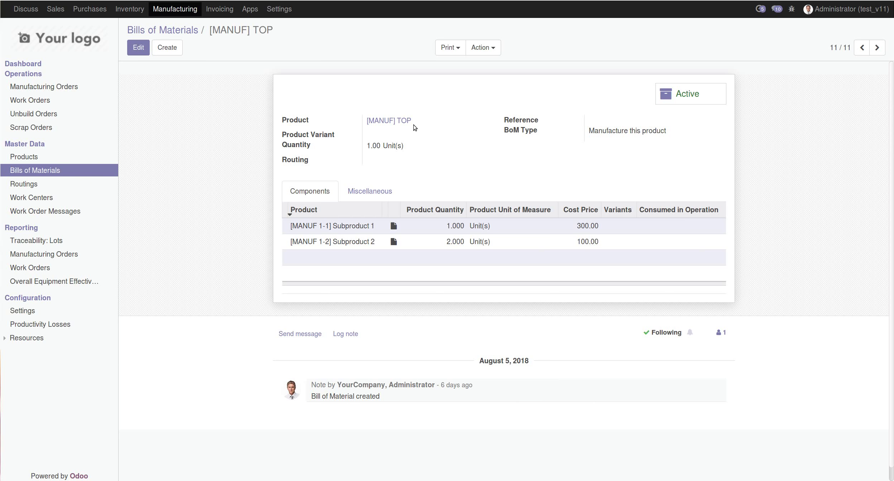
left_click_drag(414, 128, 350, 124)
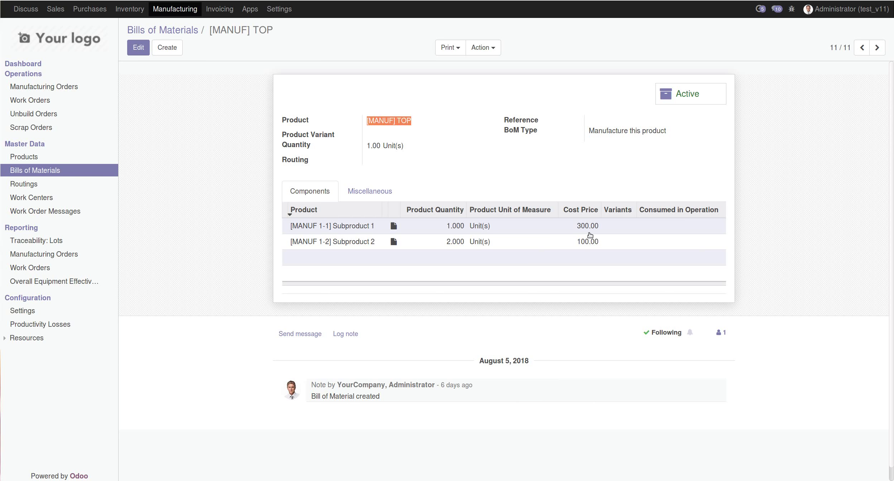
left_click(56, 10)
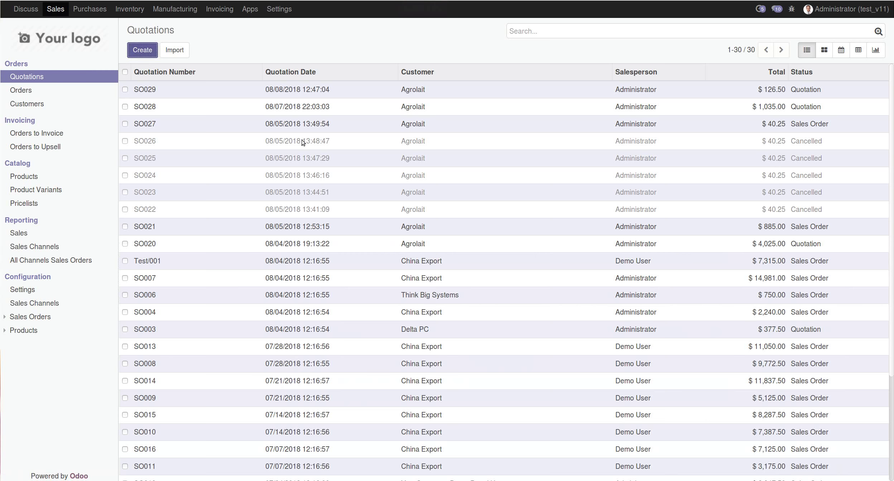
Start an Agrolait quotation with a My Final Product line costing 1,500.00 by BoM.
key("alt+c")
left_click(403, 151)
left_click(399, 158)
left_click(310, 294)
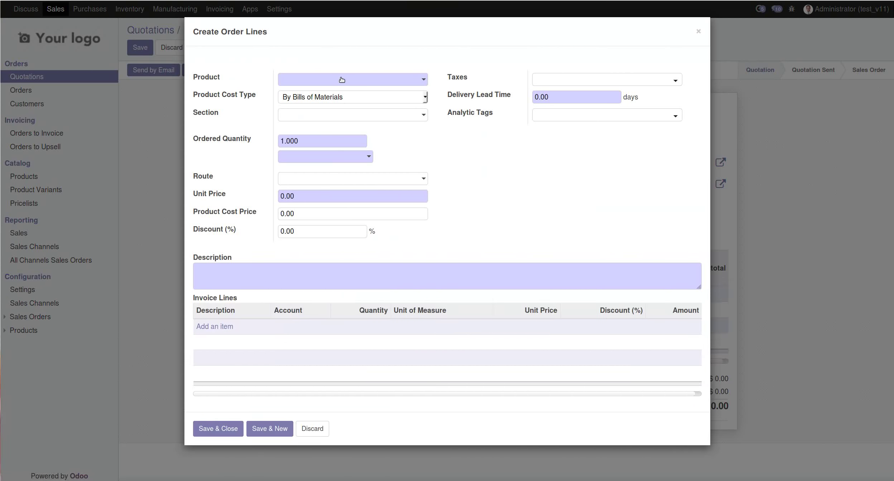
type("my")
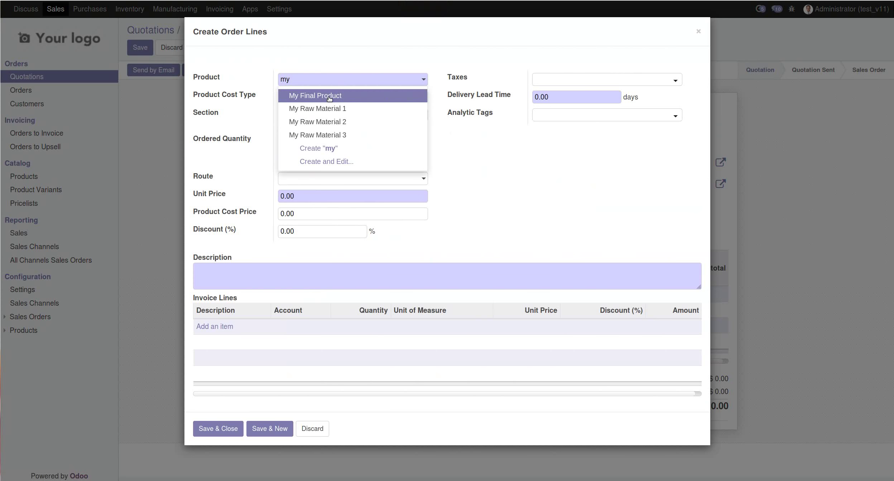
left_click(329, 96)
double_click(310, 217)
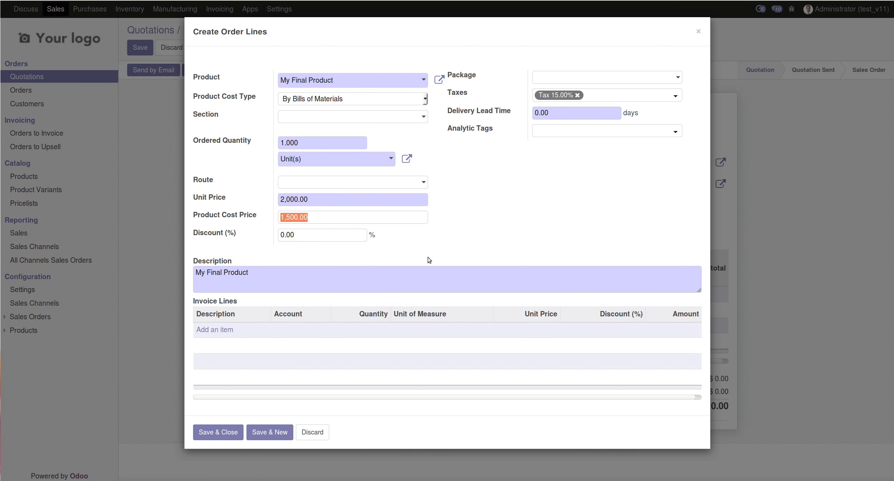
left_click_drag(287, 217, 298, 217)
Switch the line to By Product Standard Price (900.00 cost), then discard it.
left_click(321, 99)
left_click(312, 136)
left_click(305, 218)
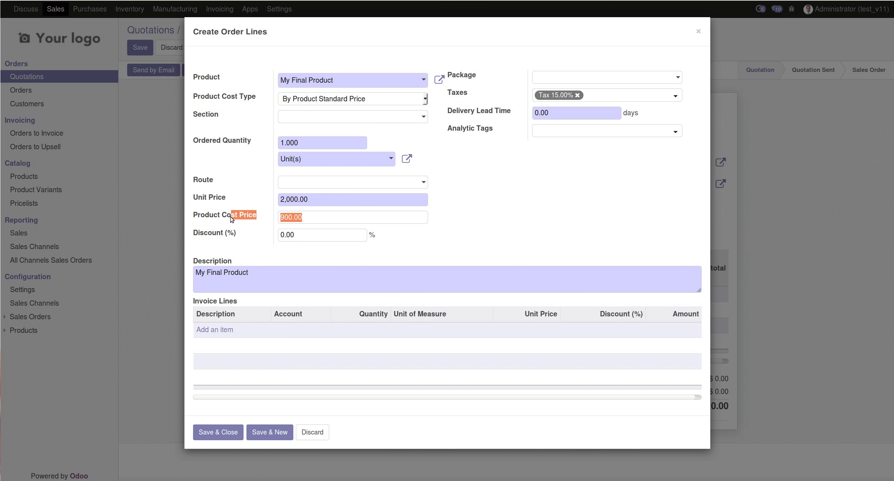
mouse_move(227, 218)
left_mouse_down()
mouse_move(219, 216)
mouse_move(242, 216)
left_mouse_up()
left_click(313, 432)
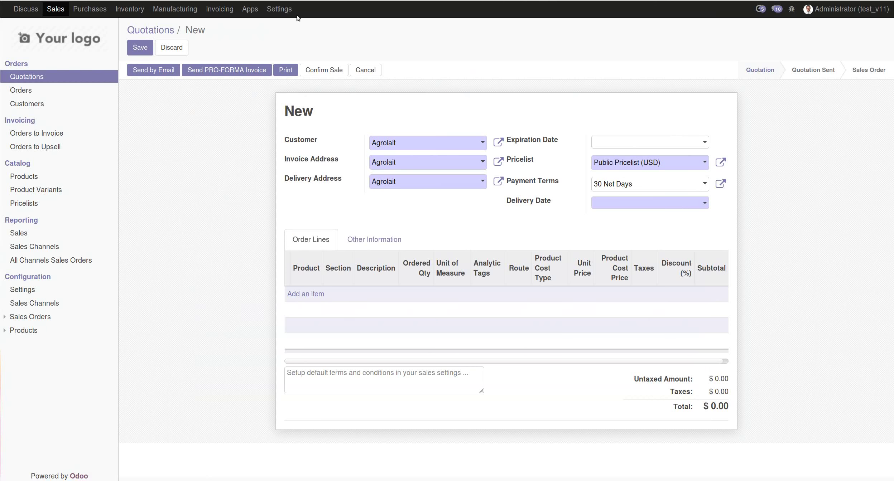
Leave the unsaved quotation and open the Administrator user in Settings > Users.
left_click(283, 10)
left_click(291, 90)
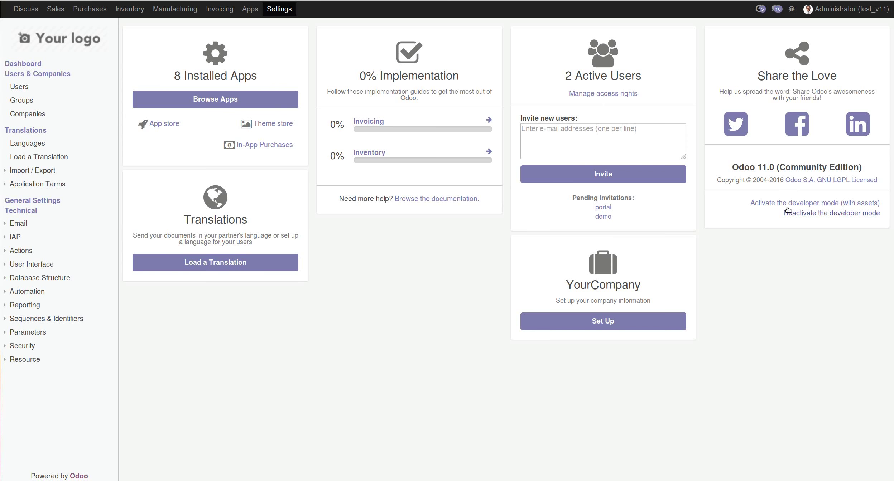
left_click(18, 87)
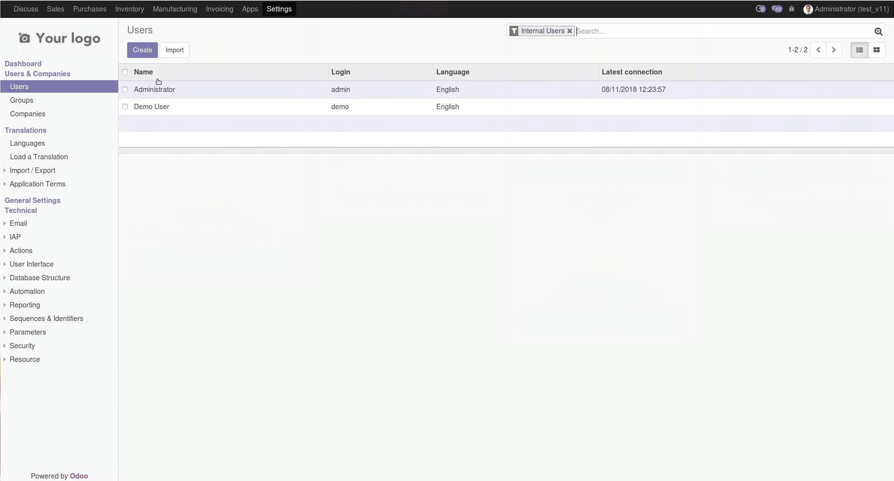
left_click(156, 90)
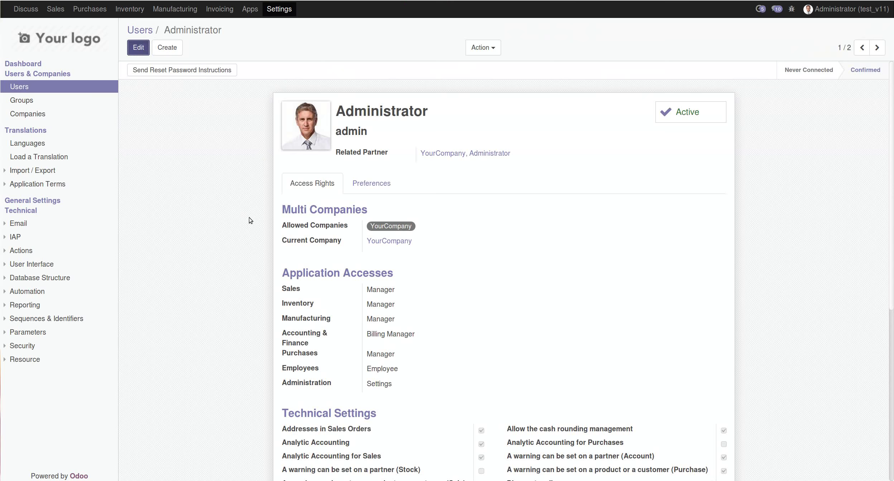
Tick Enable Margin on Sale Order Line for Administrator and save.
scroll(267, 244, "down", 5)
scroll(507, 305, "down", 5)
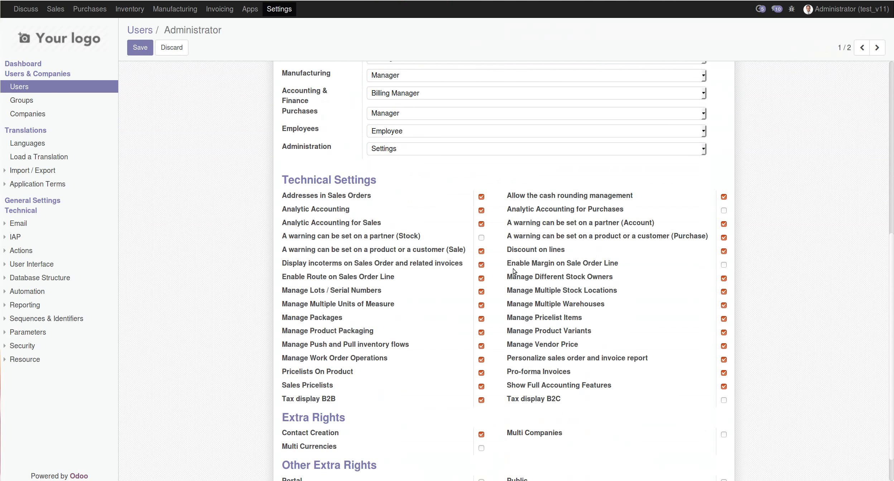
left_click_drag(507, 265, 593, 265)
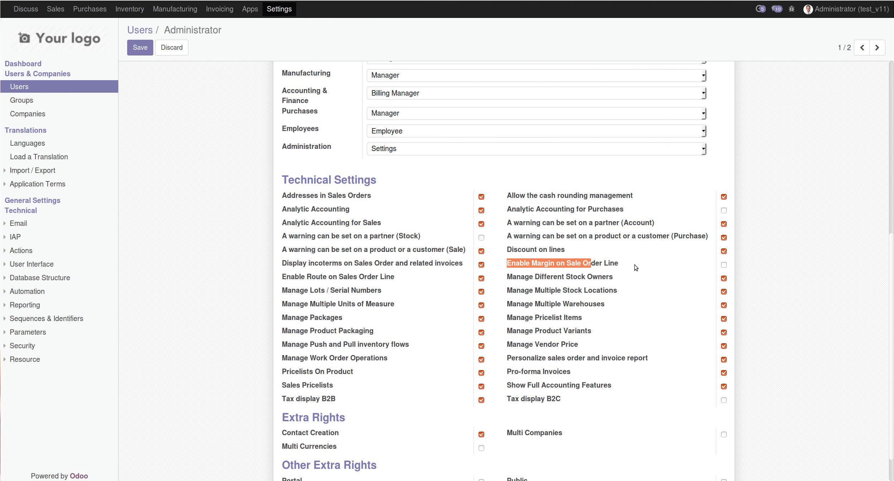
left_click(596, 264)
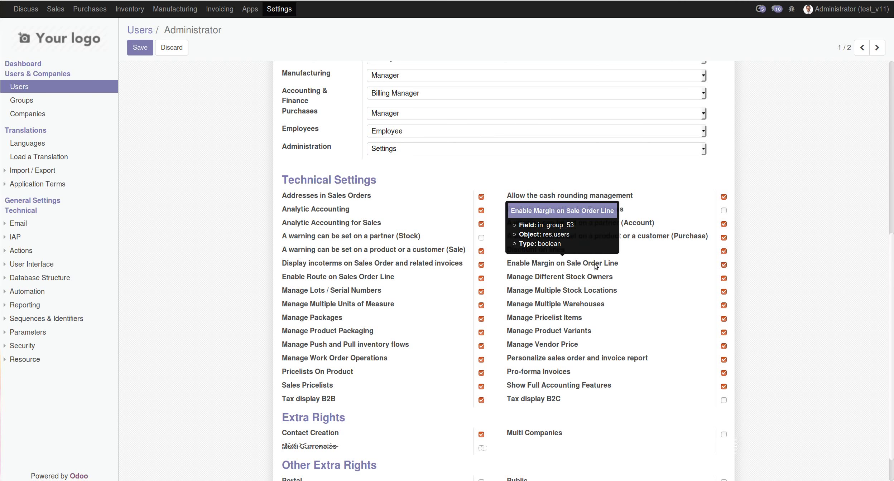
scroll(597, 267, "up", 2)
scroll(598, 268, "up", 2)
left_click(139, 48)
left_click(56, 9)
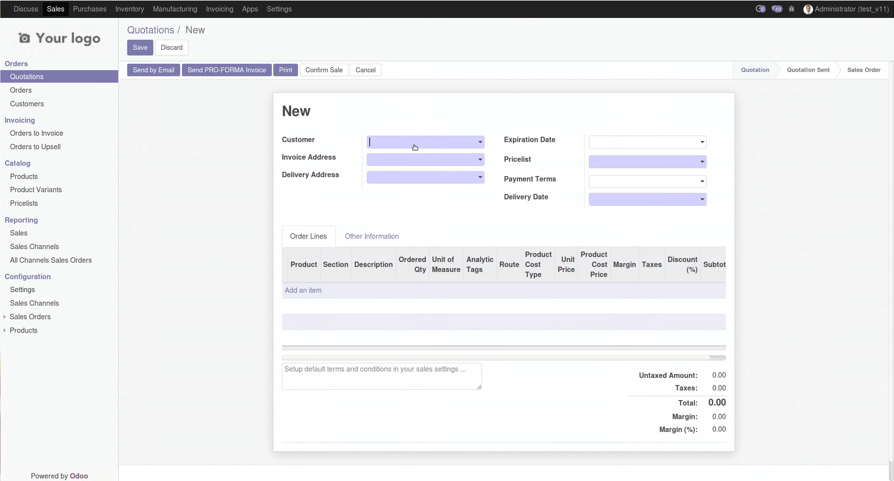
Add a My Final Product line at 1,500.00 BoM cost for Agrolait, giving a 500.00 margin.
left_click(415, 145)
left_click(413, 158)
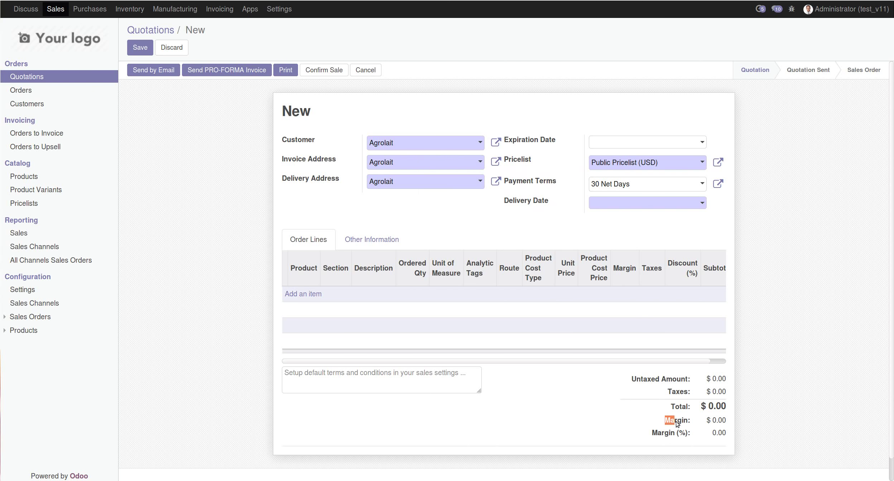
left_click(303, 294)
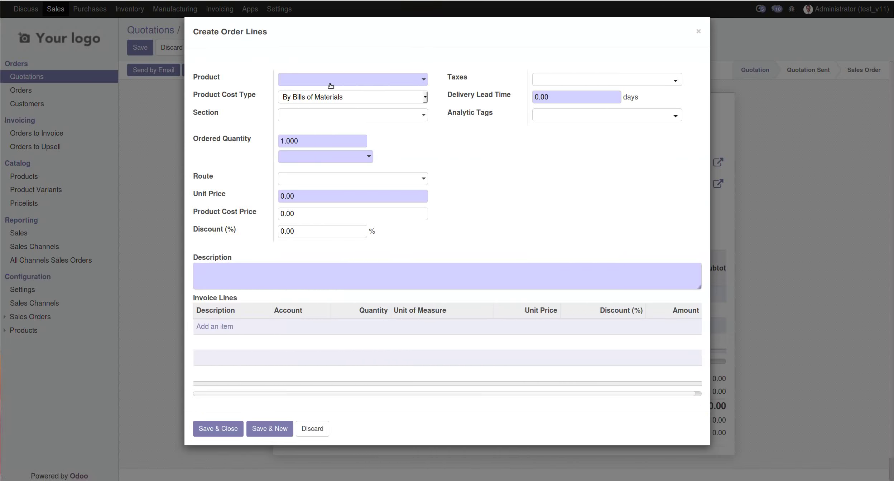
type("my")
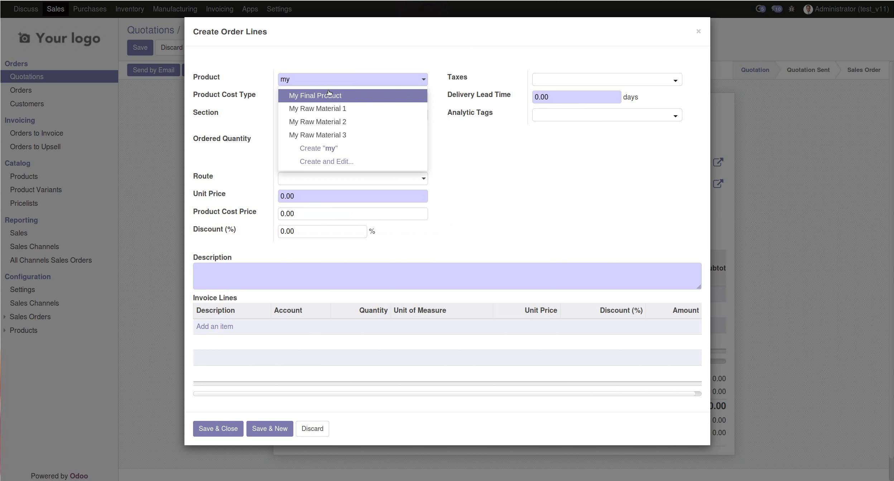
left_click(329, 94)
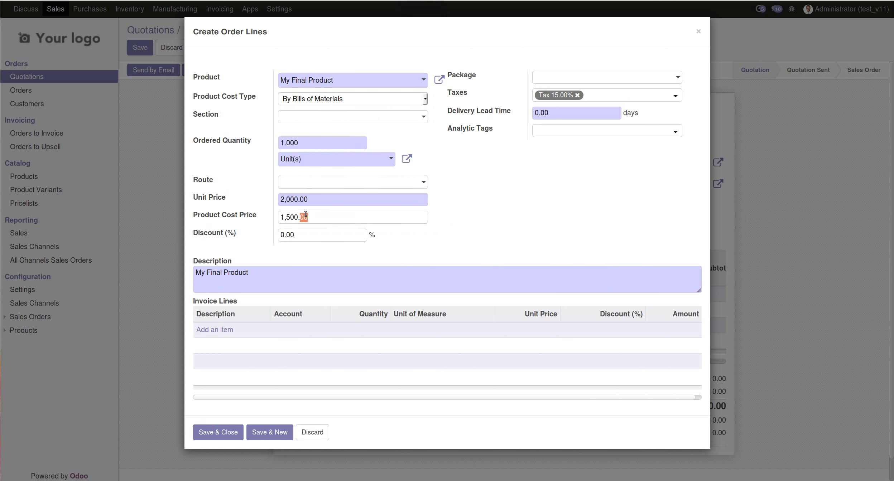
double_click(306, 216)
left_click(221, 433)
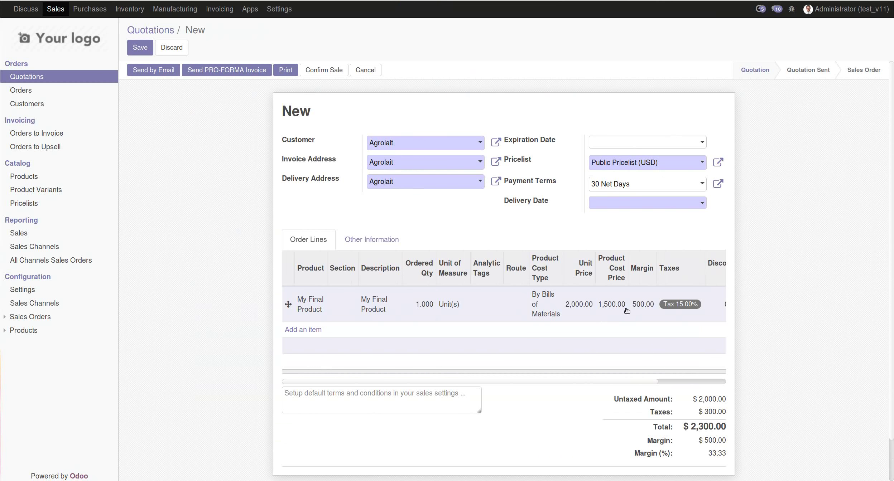
scroll(650, 290, "down", 2)
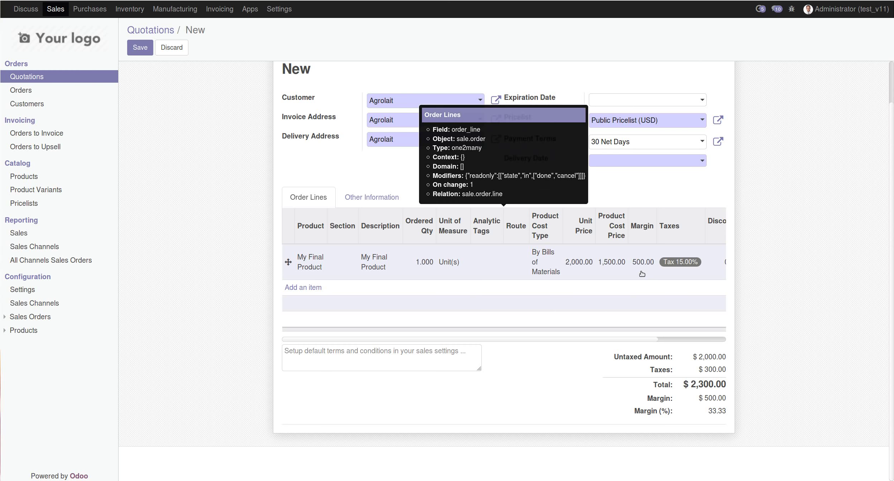
mouse_move(706, 398)
left_mouse_down()
mouse_move(725, 399)
mouse_move(716, 411)
left_mouse_up()
Set the My Final Product line to By Product Standard Price: 900.00 cost, 122.22% margin.
left_click(591, 266)
left_click(321, 99)
left_click(321, 136)
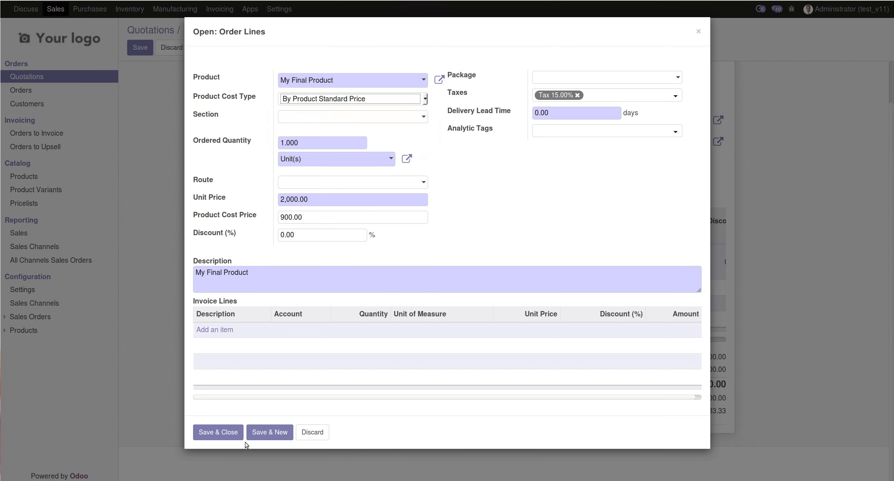
left_click(222, 432)
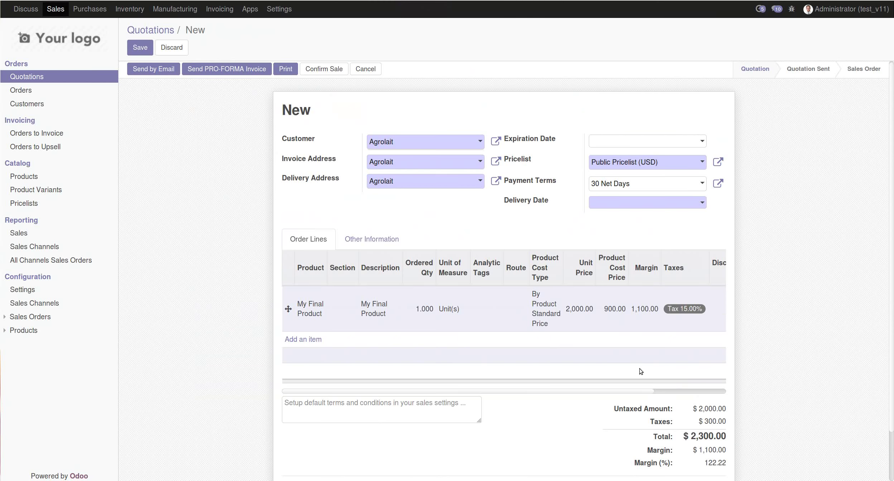
scroll(642, 341, "down", 3)
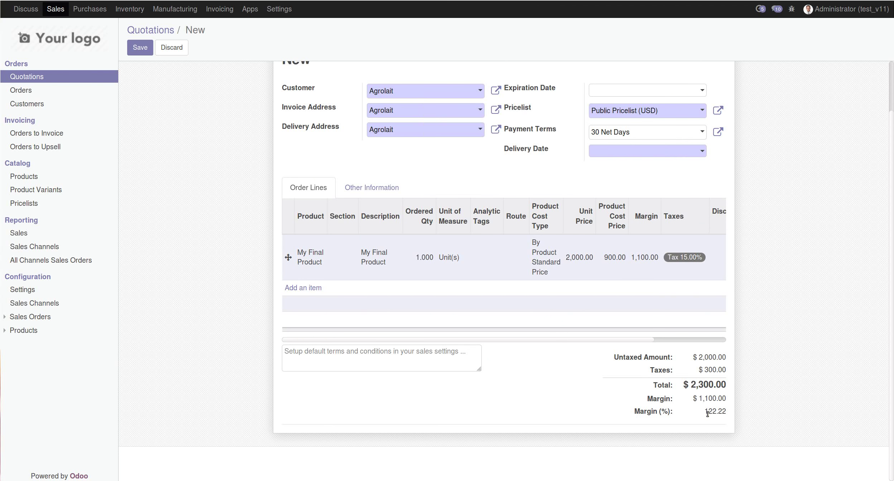
left_click_drag(708, 412, 728, 416)
scroll(685, 414, "up", 3)
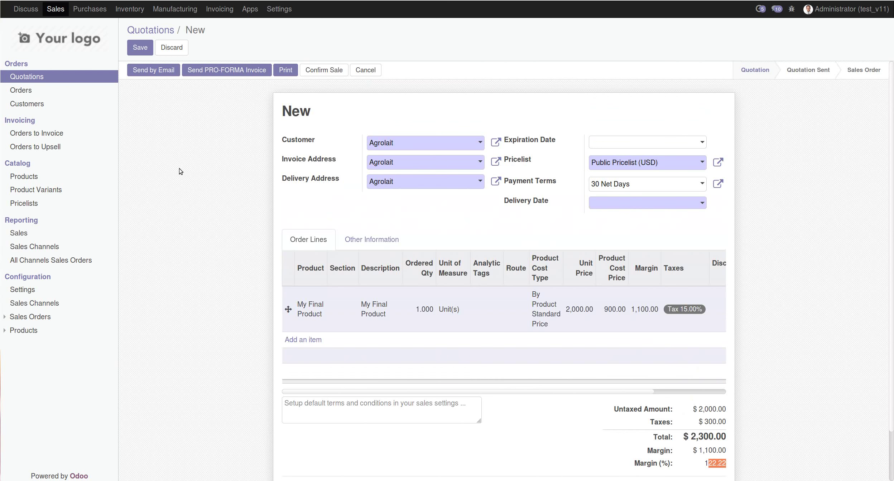